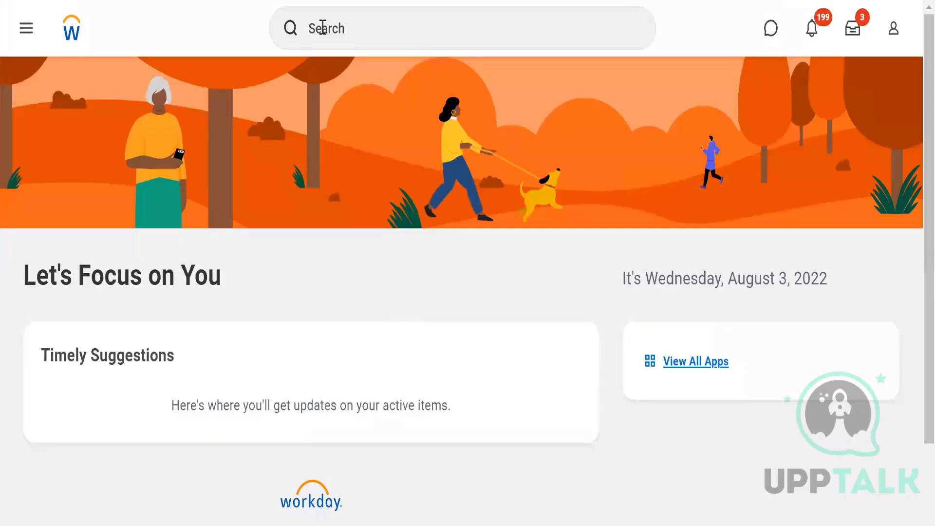
Open the Create Security Group task and set the type of tenanted security group to User-Based Security Group.
click(322, 31)
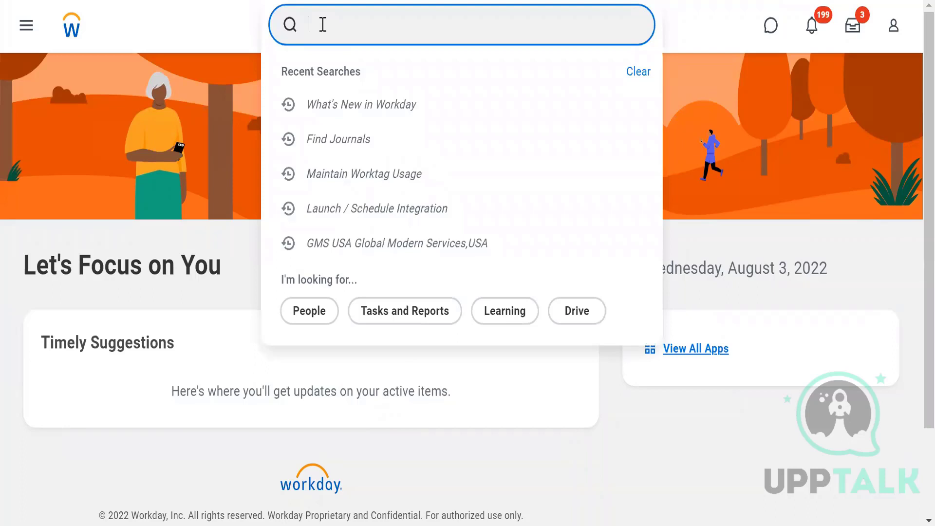
text(cre sec grou)
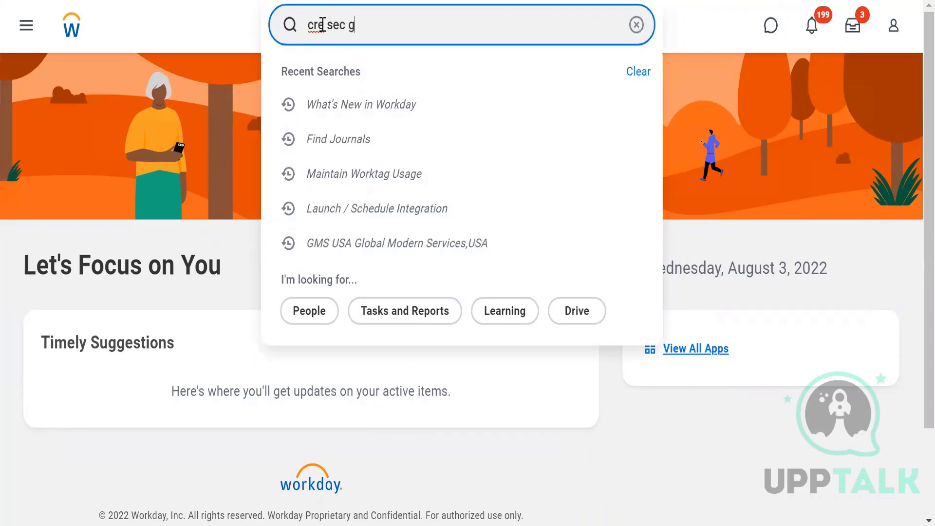
click(336, 86)
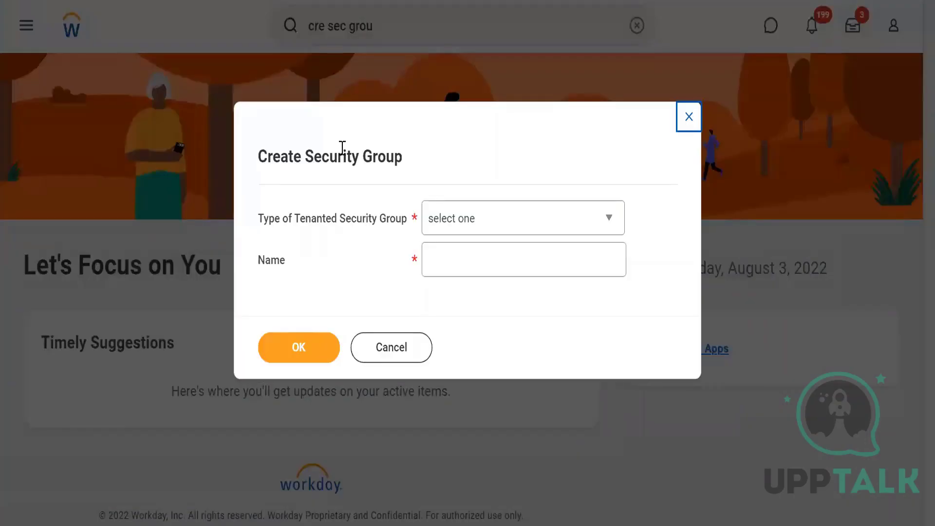
click(476, 235)
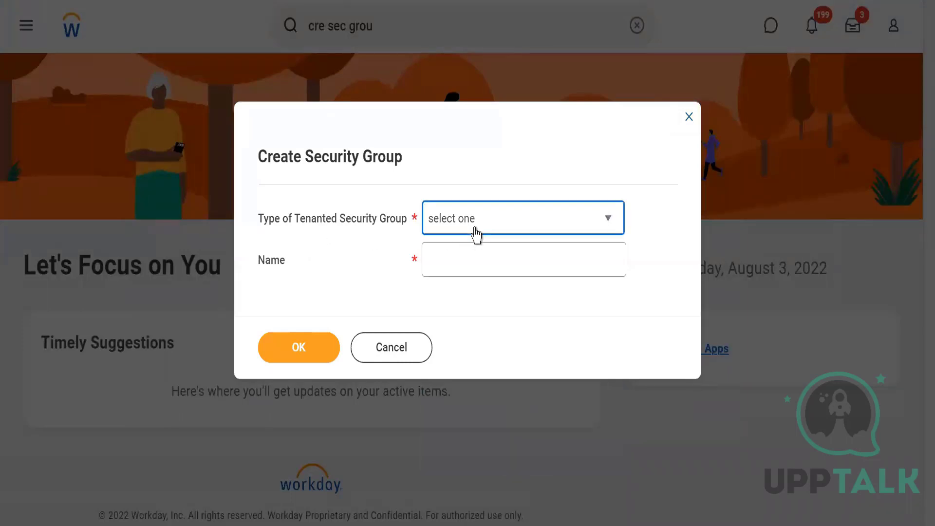
key(Down)
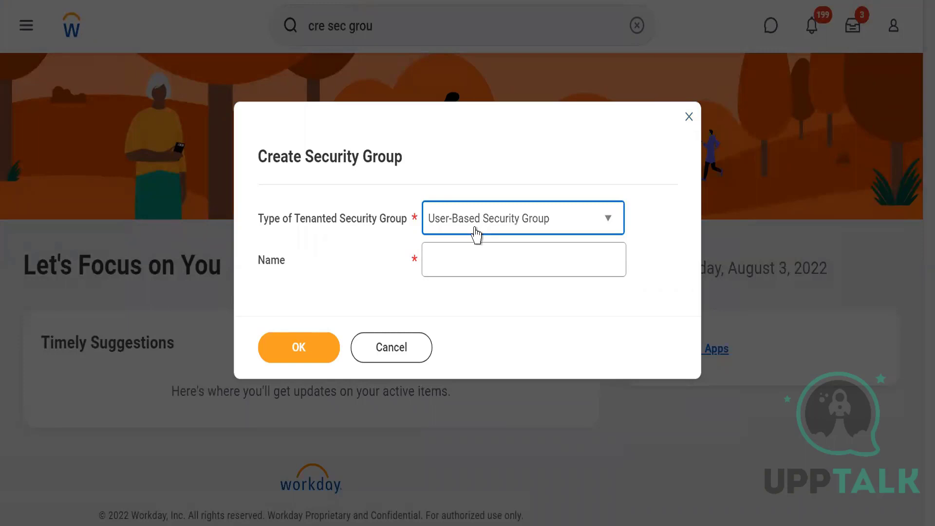
Name the new security group WLE7_Security Admin and create it.
click(442, 269)
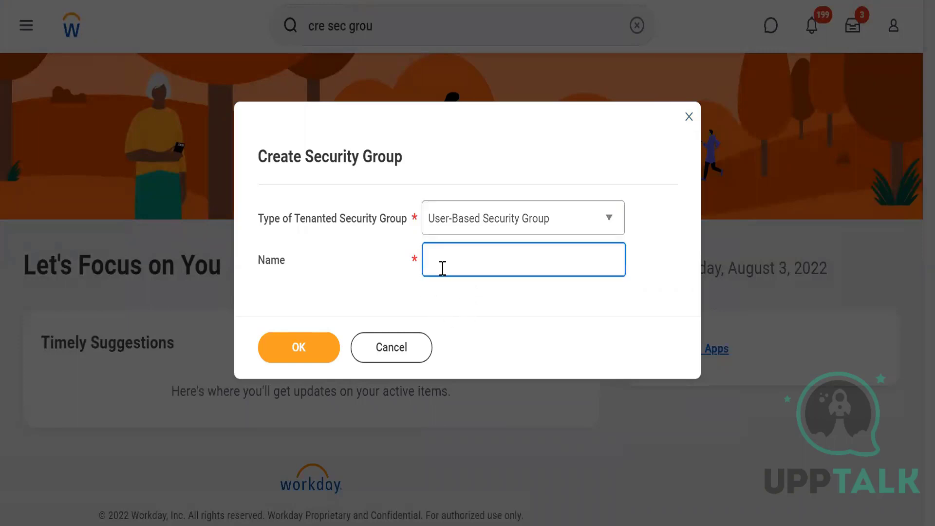
text(WLE&_)
key(BackSpace)
text(7_Sys)
key(BackSpace)
key(BackSpace)
text(ecru)
text(ity Admi)
text(n)
click(395, 287)
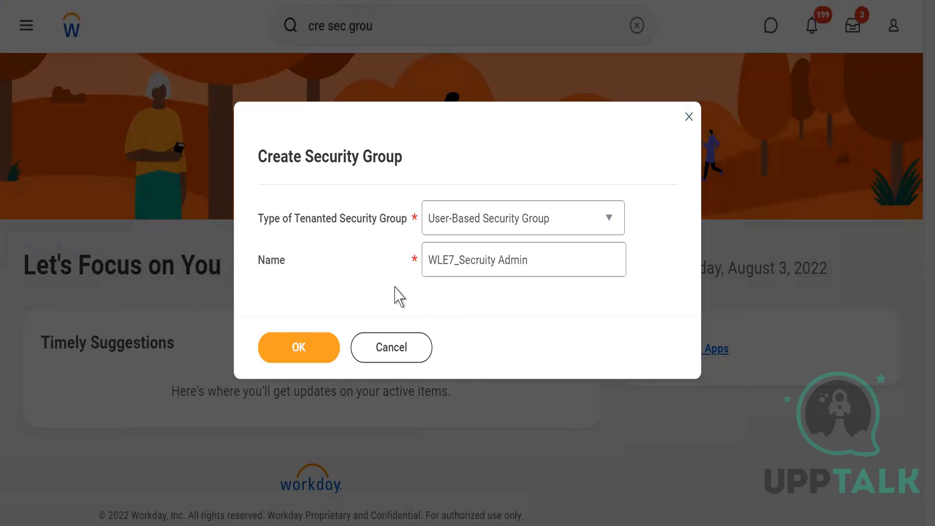
click(485, 263)
key(BackSpace)
key(BackSpace)
text(ur)
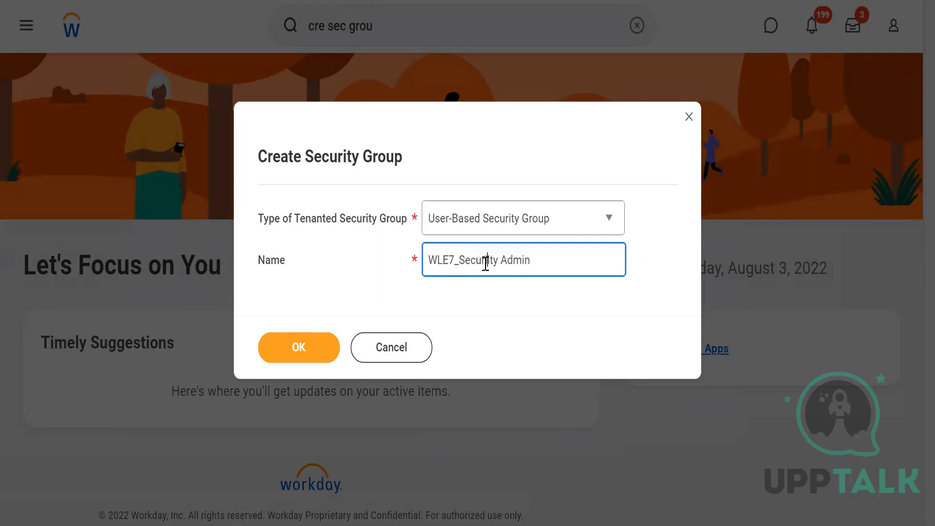
click(522, 315)
click(287, 348)
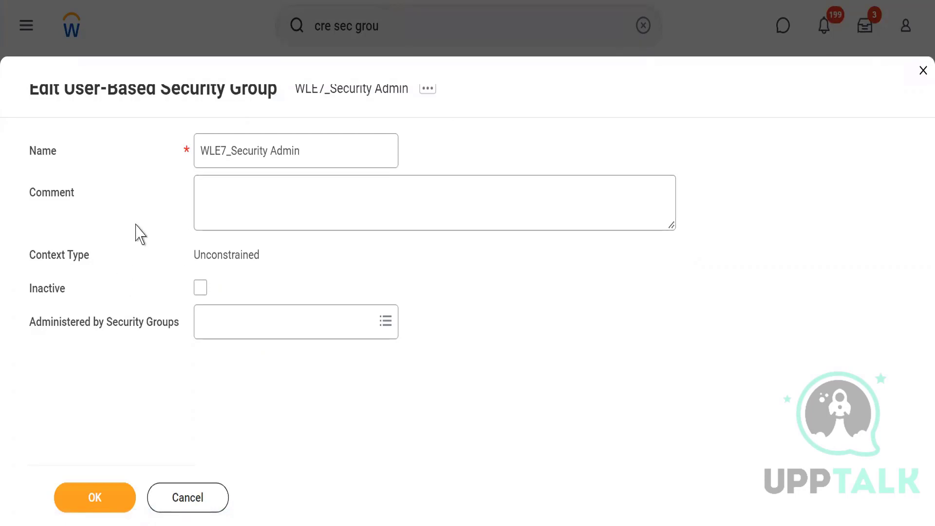
Search for "Security admin" and set the group to be administered by the Security Administrator security group.
double_click(80, 323)
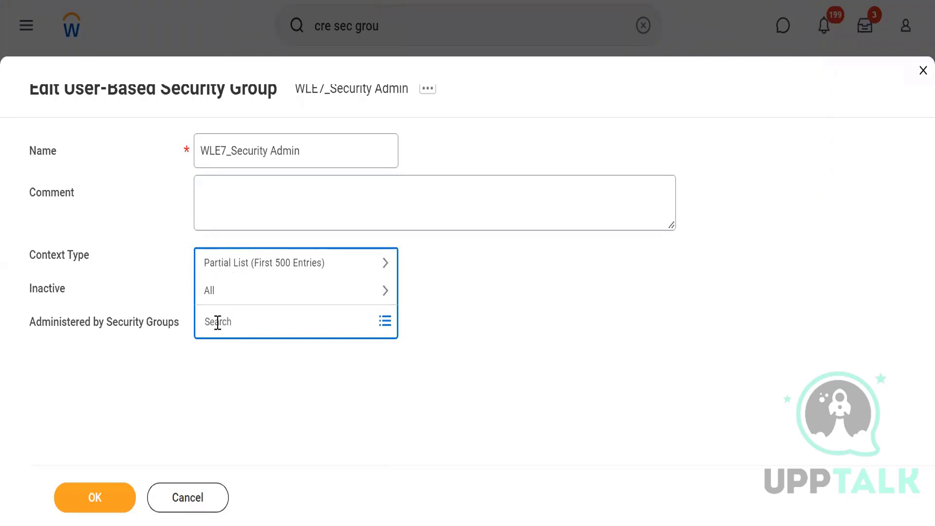
text(Secu)
key(Return)
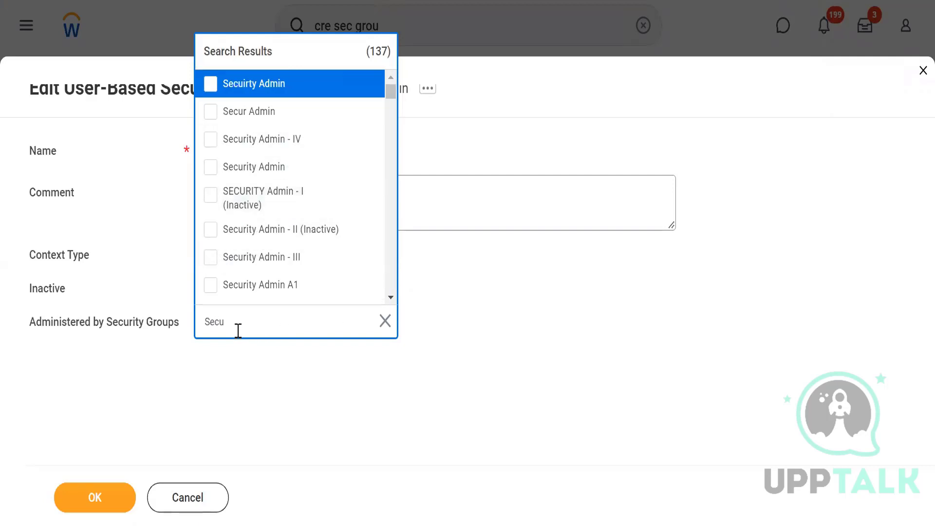
text(rity admin)
key(Return)
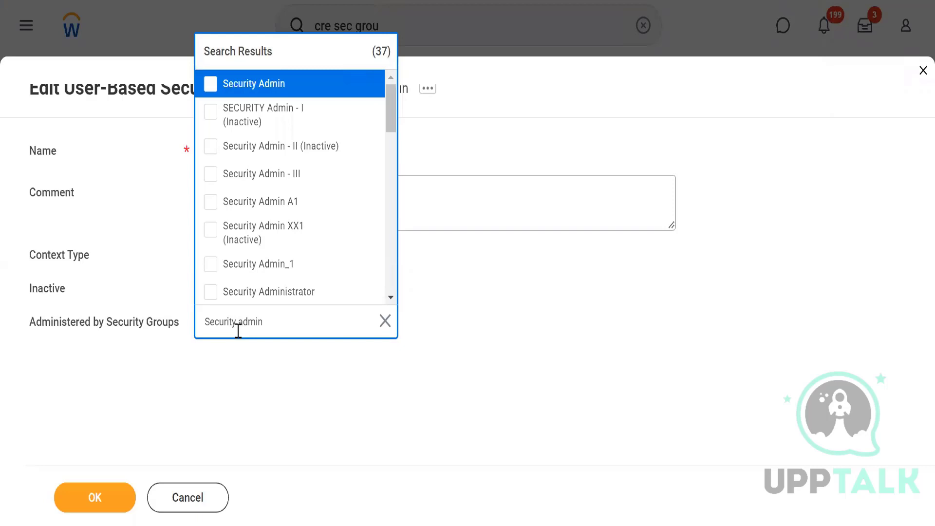
click(210, 293)
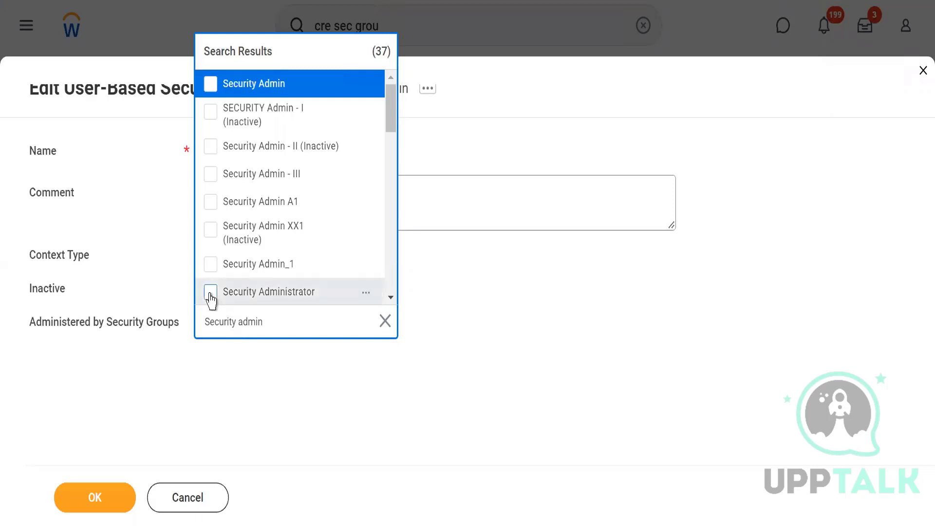
click(204, 425)
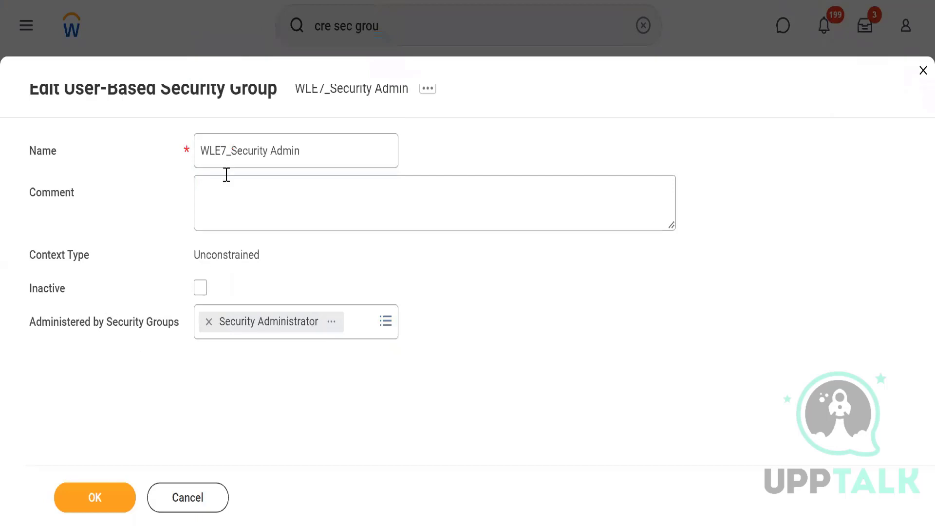
triple_click(240, 152)
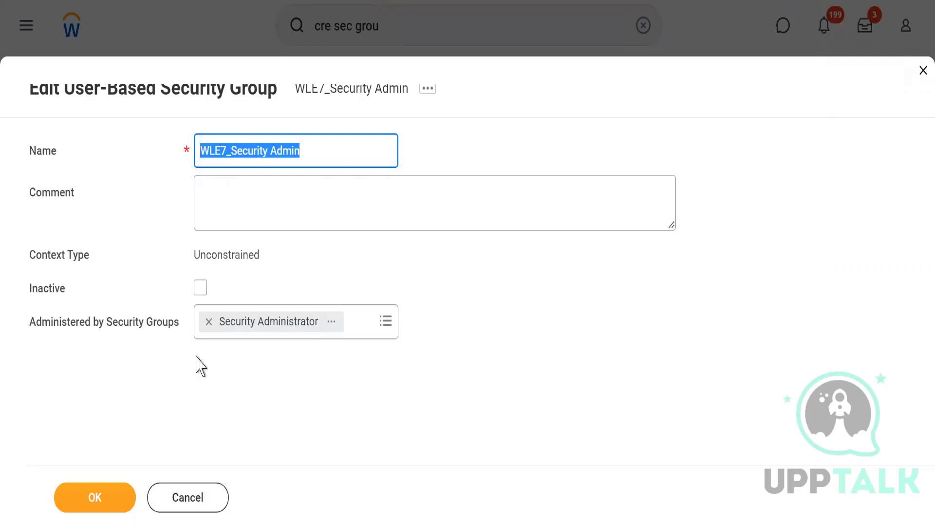
click(164, 346)
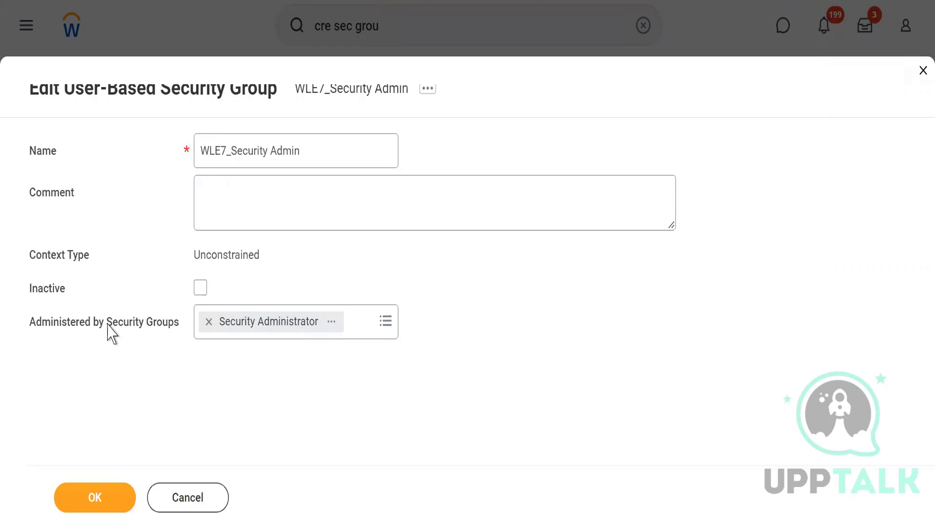
triple_click(242, 160)
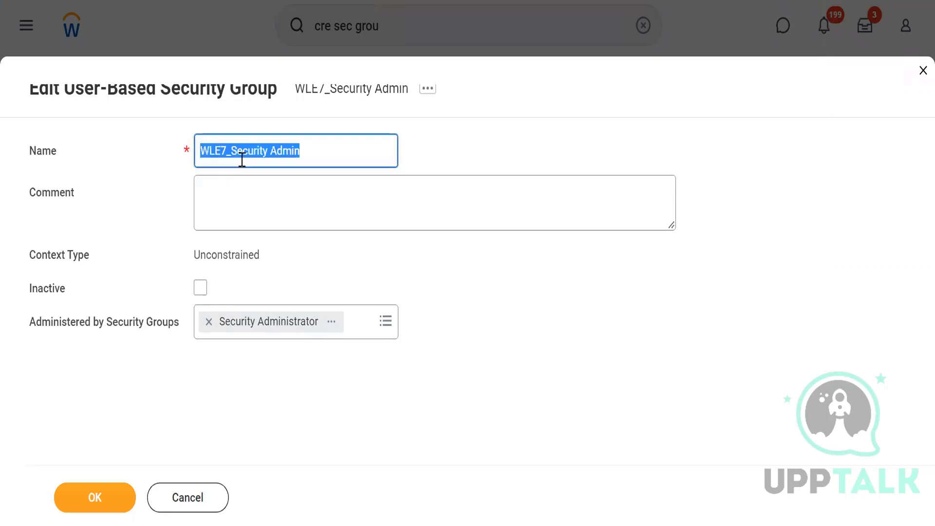
click(210, 413)
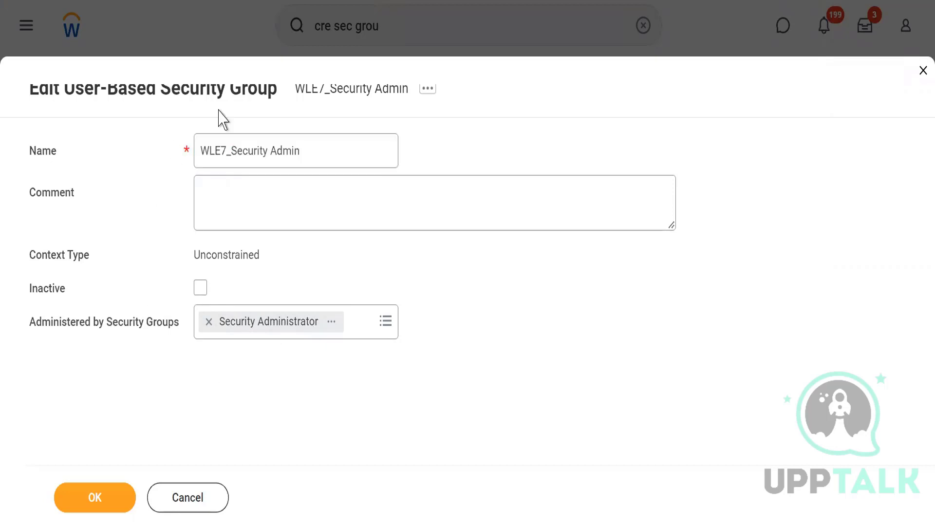
triple_click(249, 149)
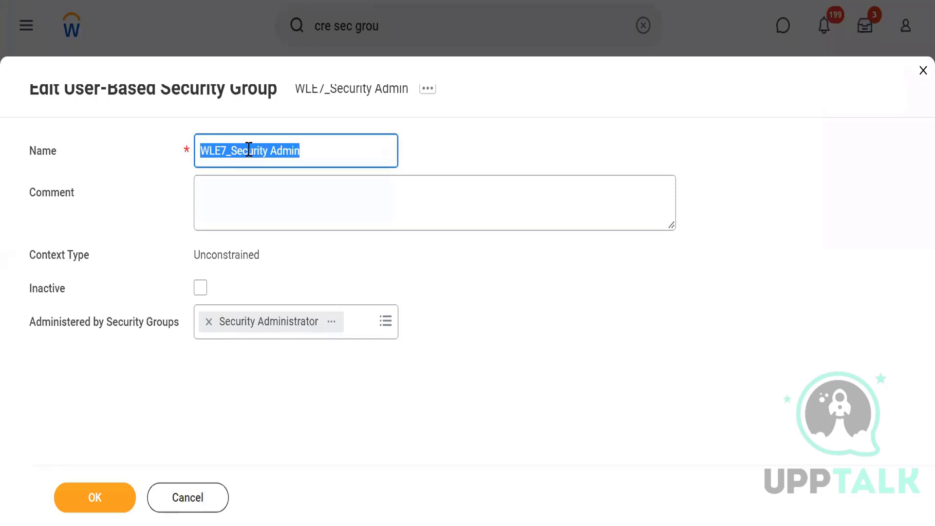
click(251, 388)
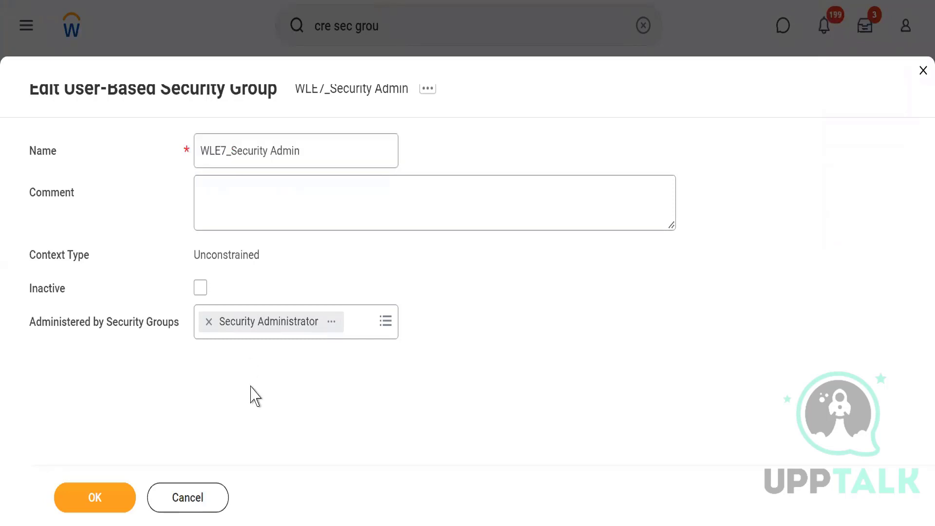
Save the settings of the WLE7_Security Admin group.
click(85, 496)
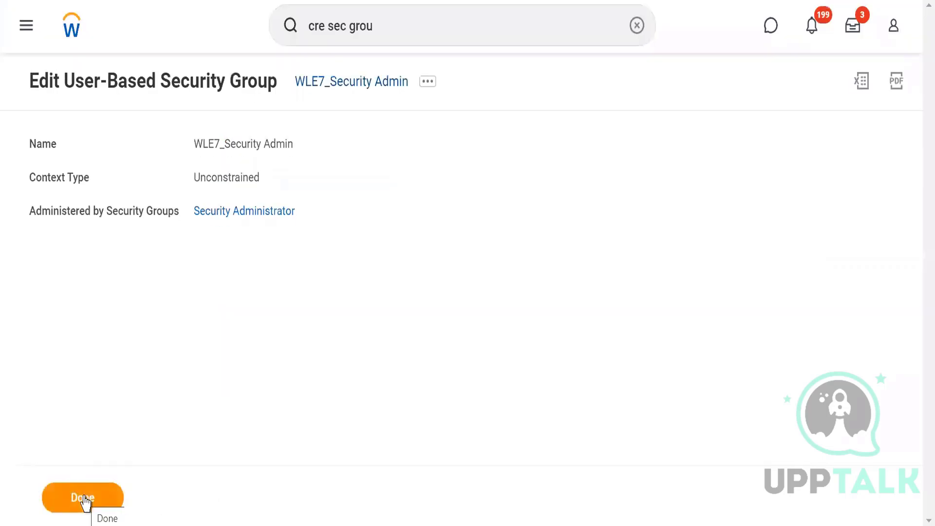
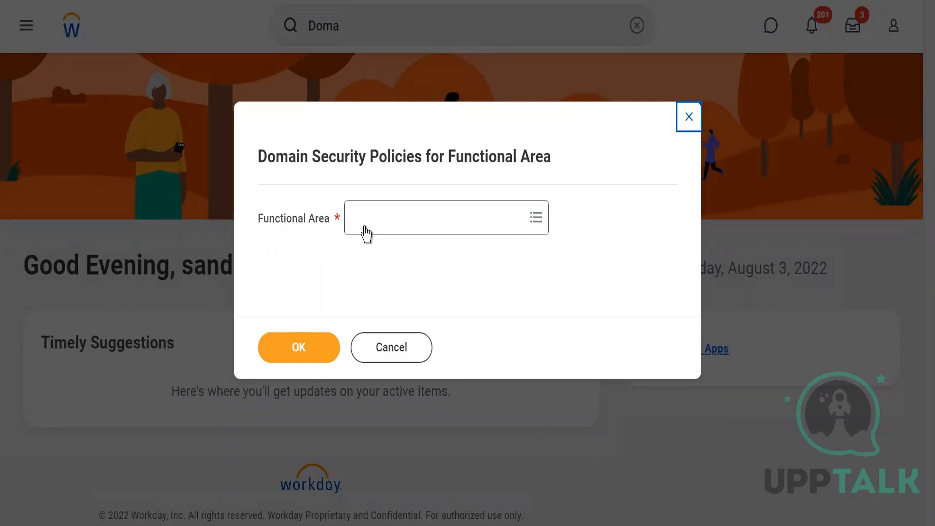
Run the Domain Security Policies for Functional Area report for the Personal Data functional area.
click(366, 229)
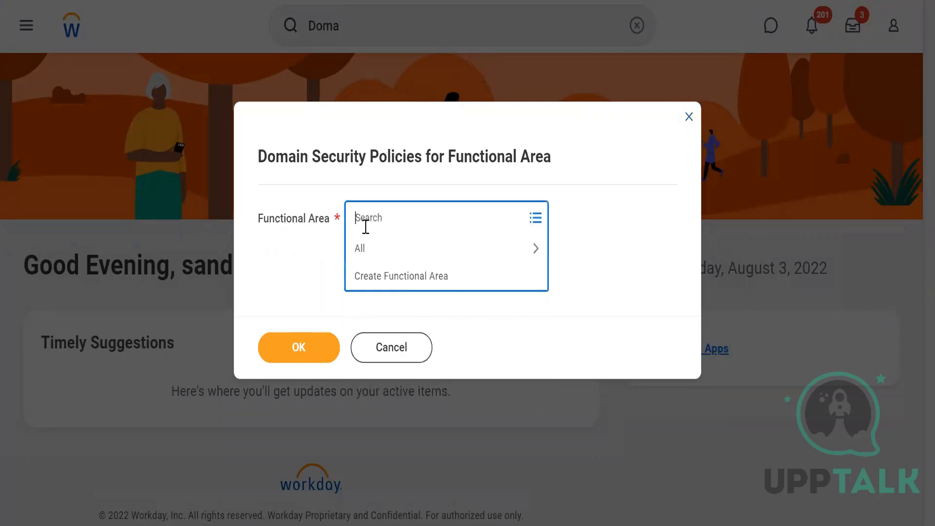
text(Personal)
key(Return)
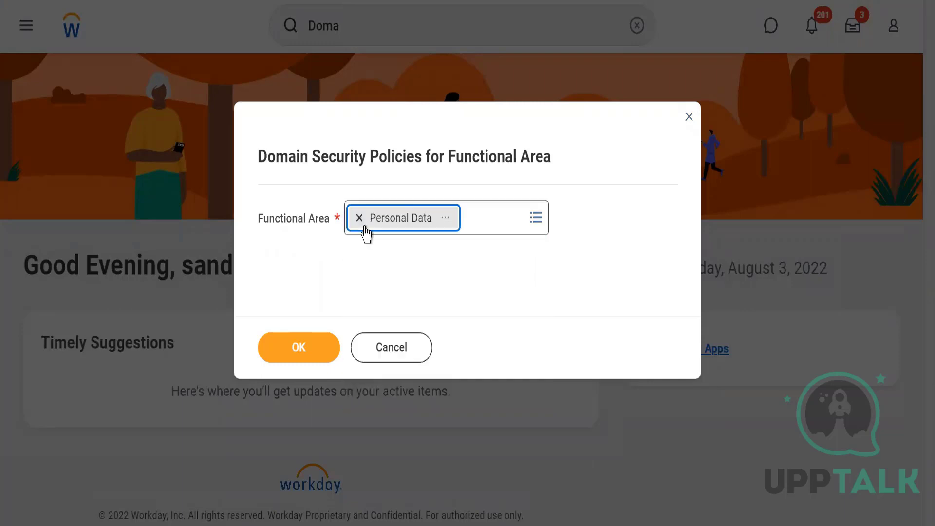
click(299, 351)
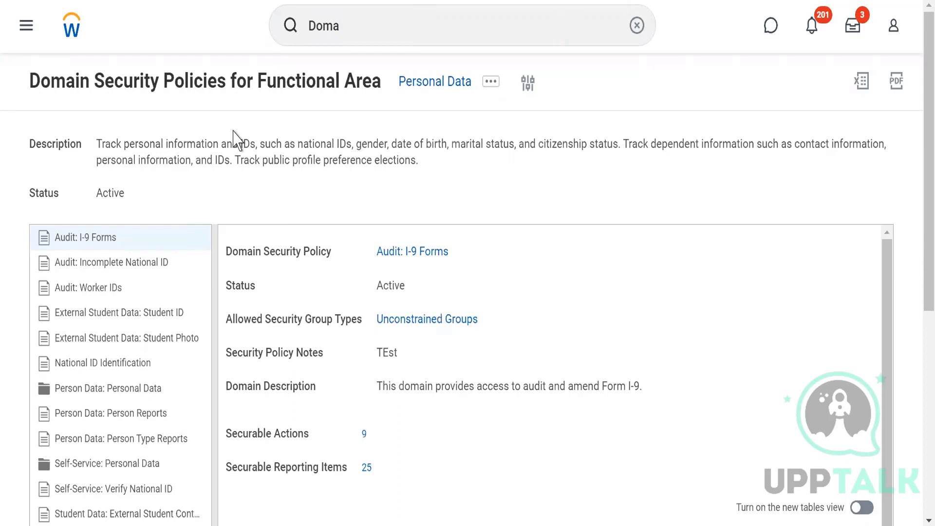
Select the Person Data: Personal Data domain security policy and open its permissions for editing.
click(73, 394)
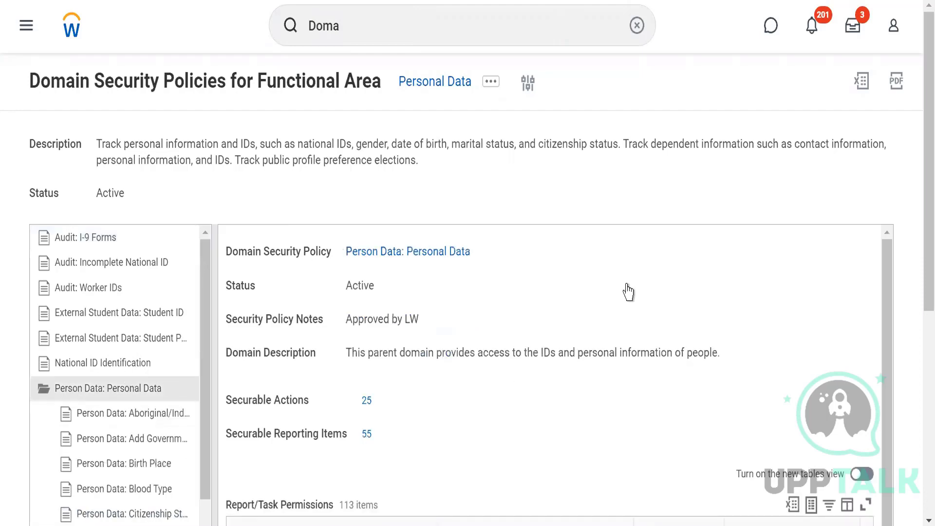
scroll(915, 287, down, 5)
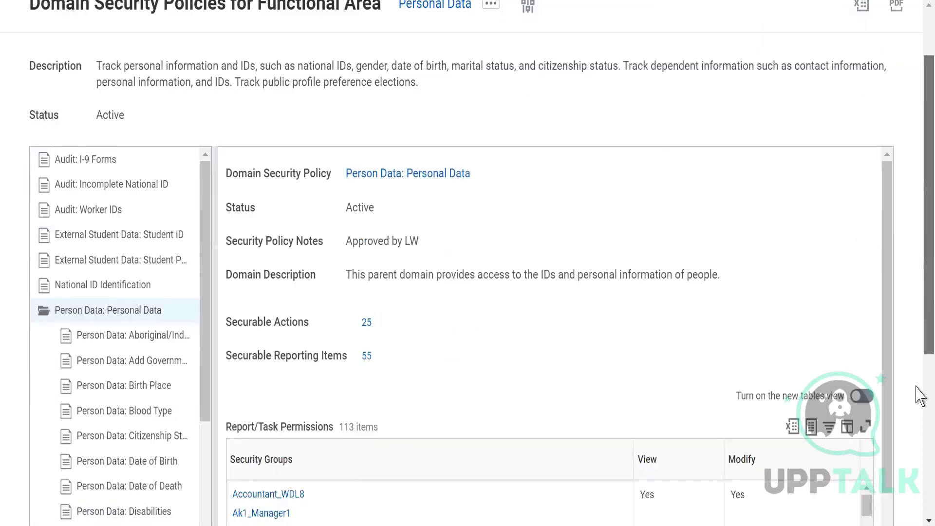
scroll(918, 450, down, 2)
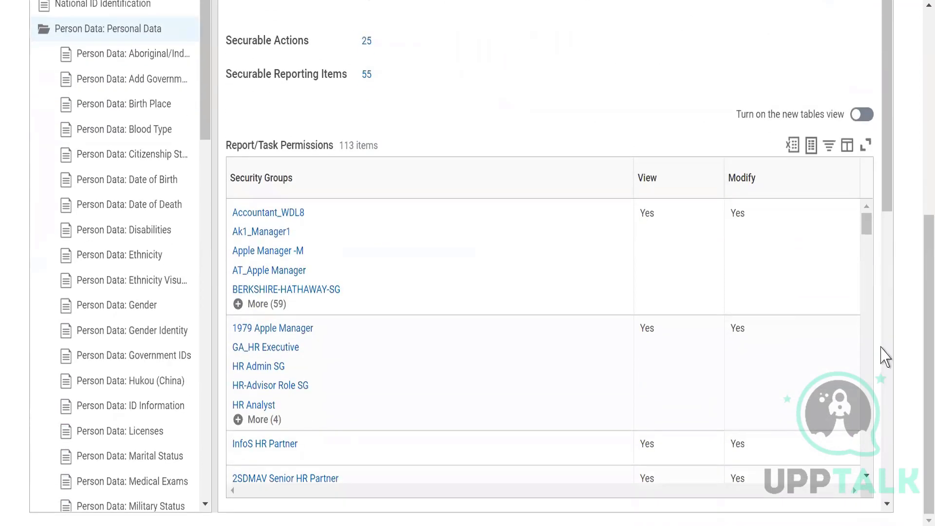
scroll(890, 270, down, 8)
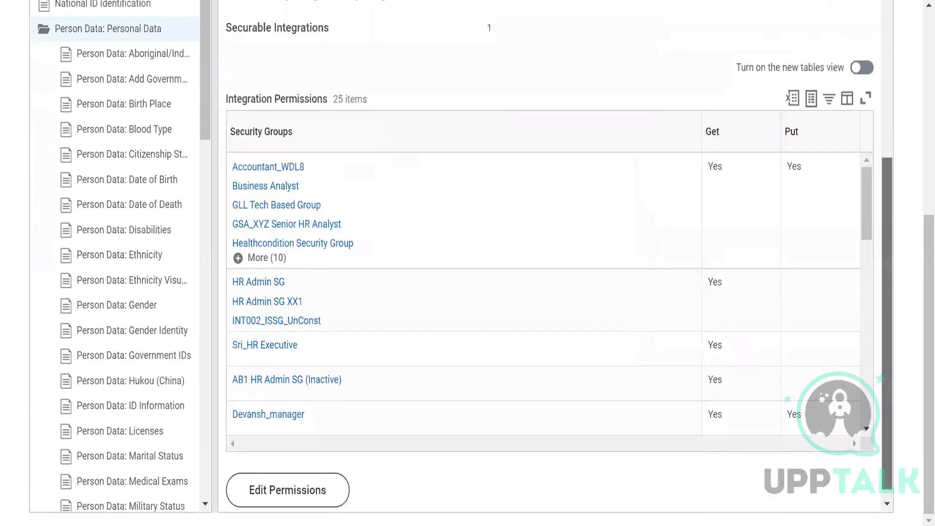
click(274, 486)
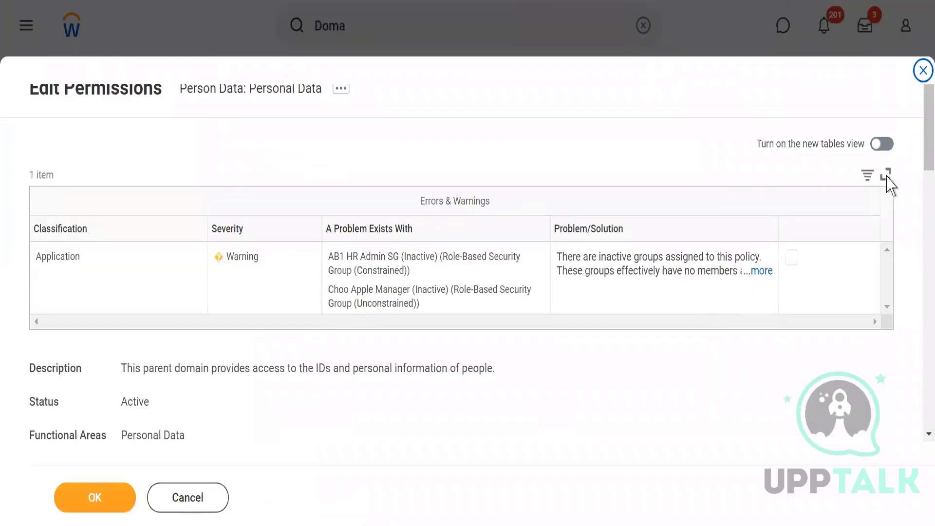
Add WLE7_Security Admin to the first Report/Task Permissions row, which grants View and Modify access.
drag(921, 142, 918, 305)
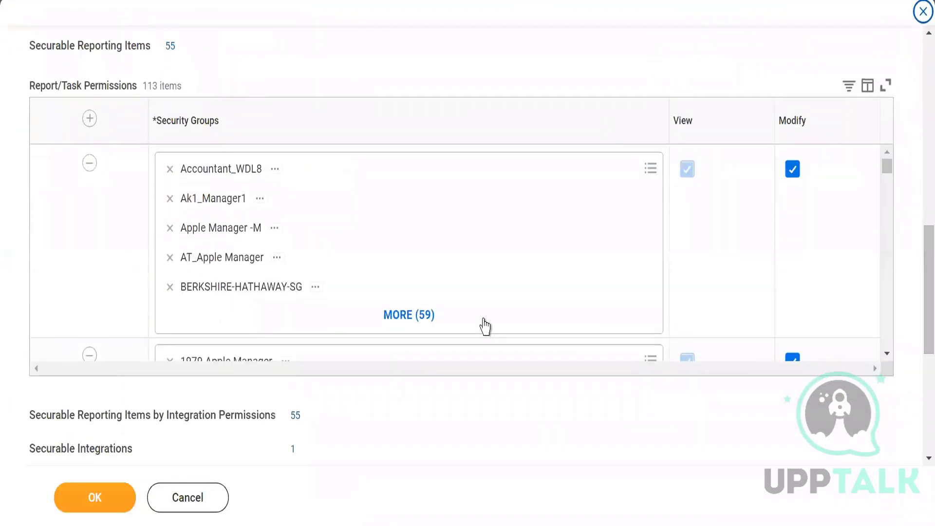
click(382, 263)
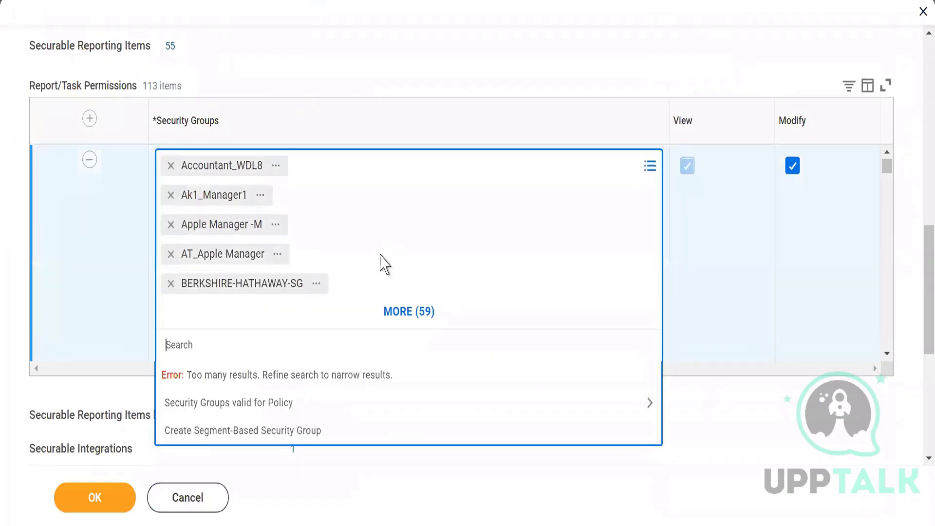
text(WLE&_)
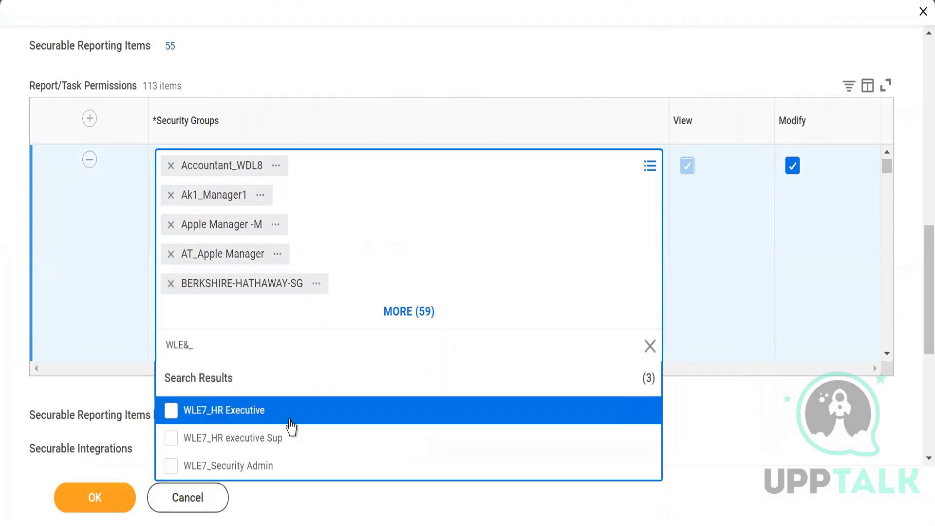
click(170, 467)
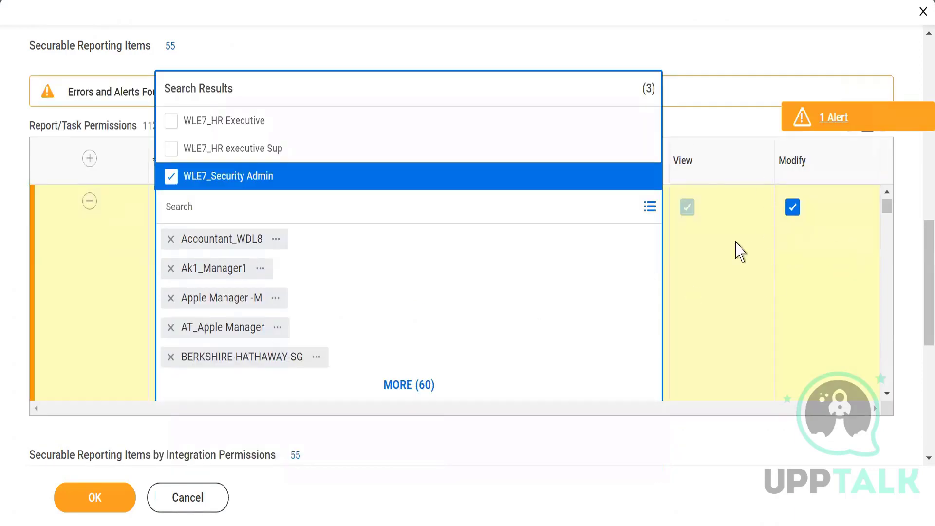
click(745, 56)
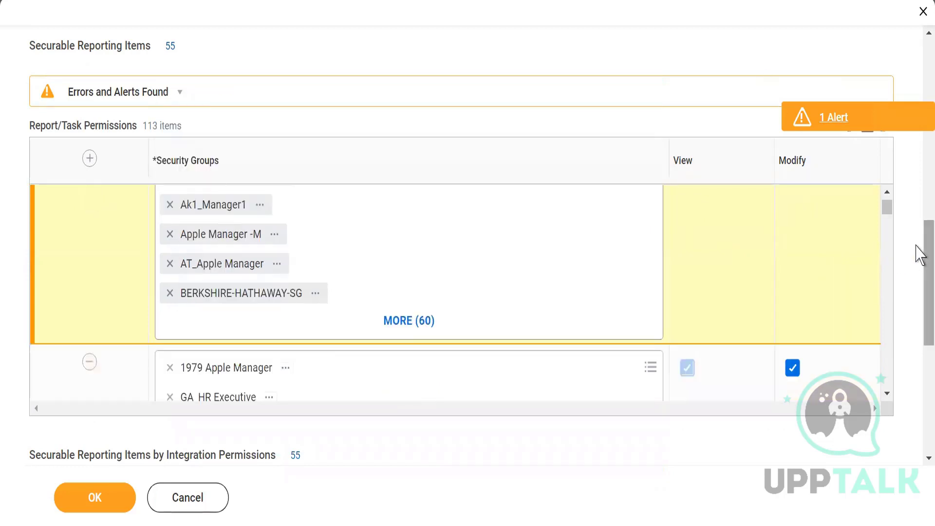
Add WLE7_Security Admin to the first Integration Permissions row, which grants Get and Put access, and save the policy's permission changes.
drag(919, 254, 919, 378)
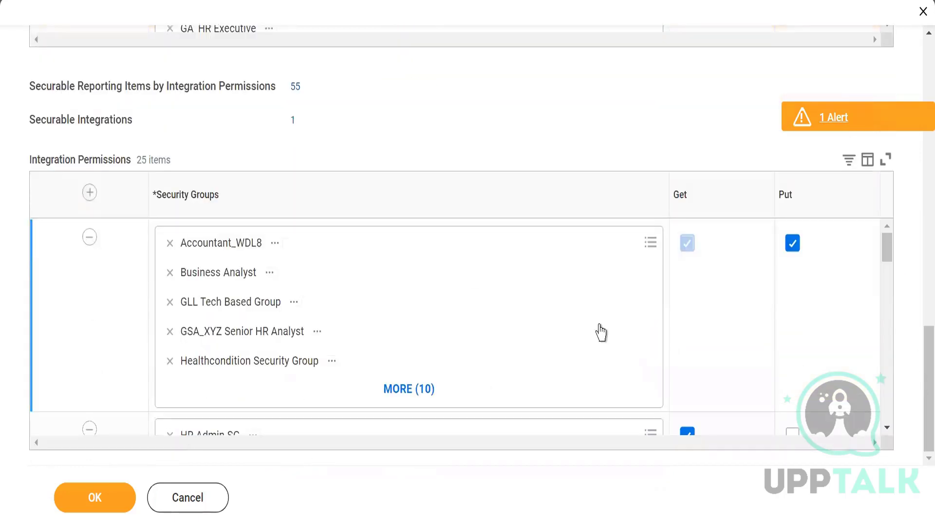
click(403, 307)
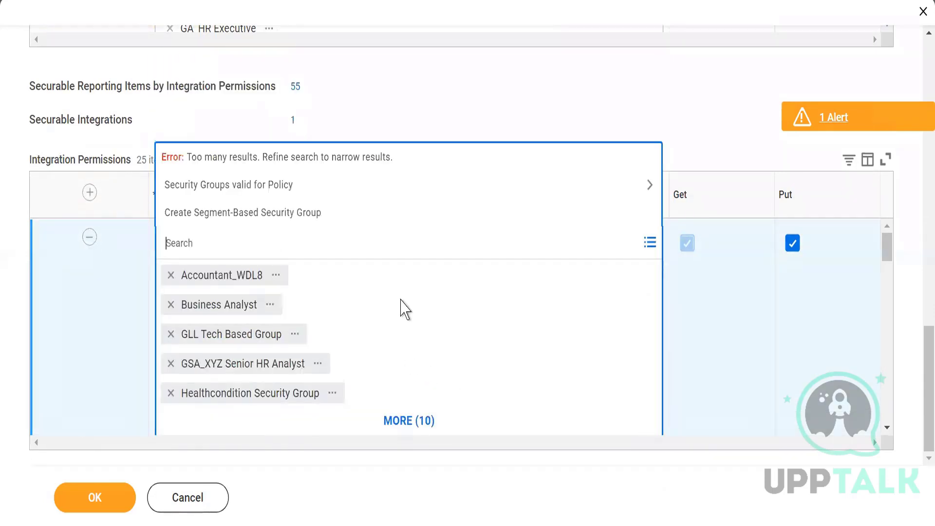
text(WLE7_)
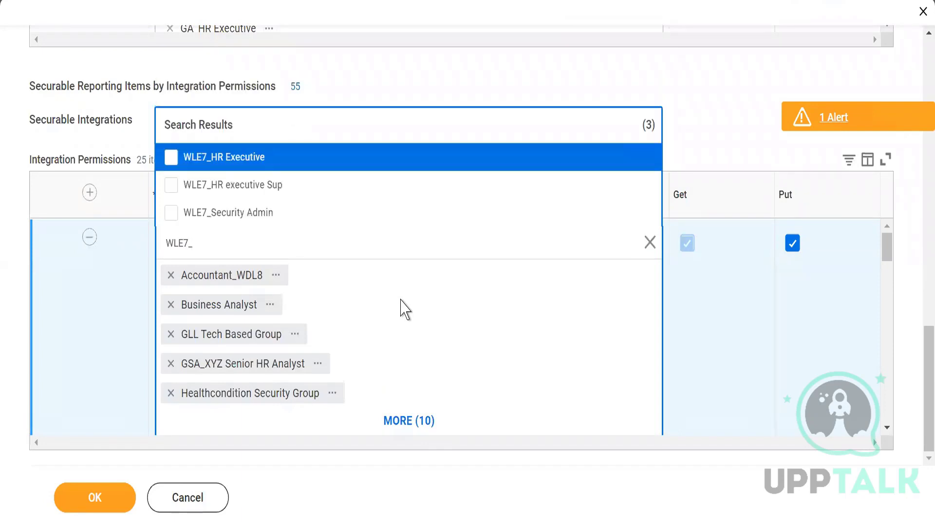
click(171, 212)
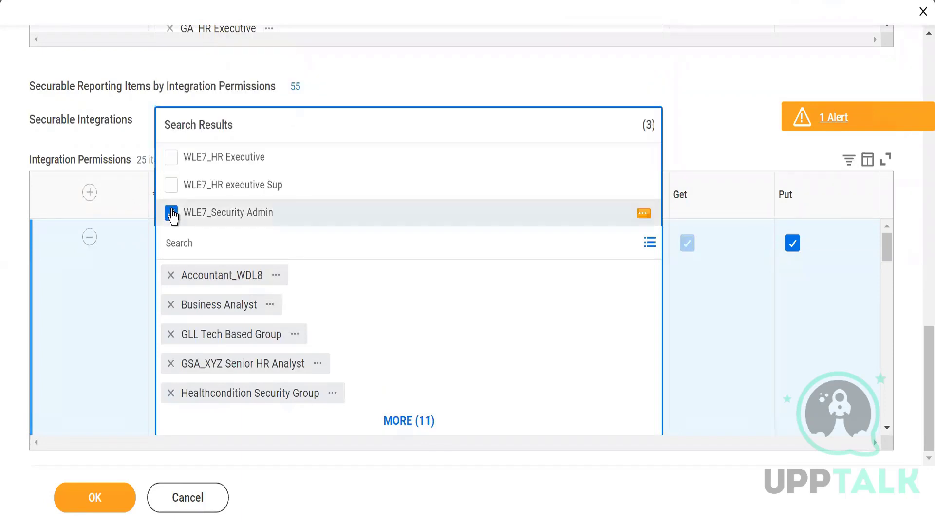
click(94, 499)
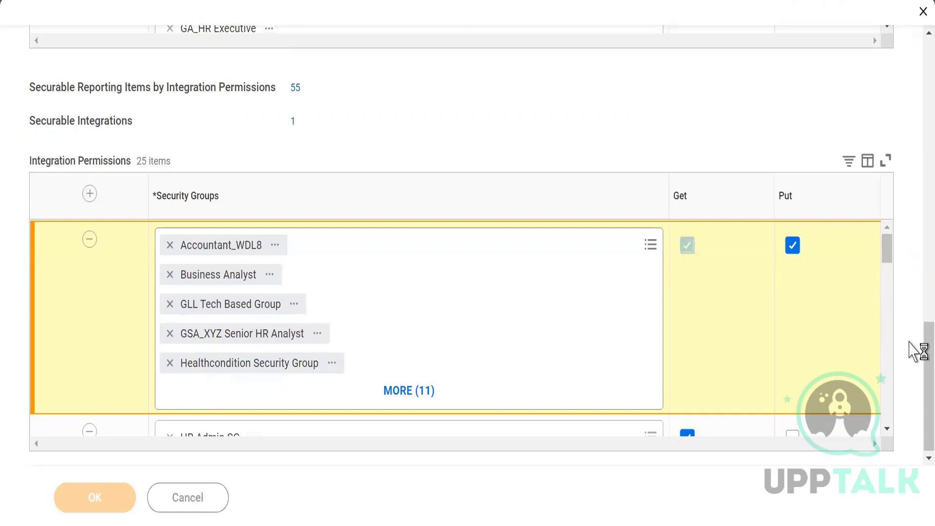
scroll(916, 237, up, 15)
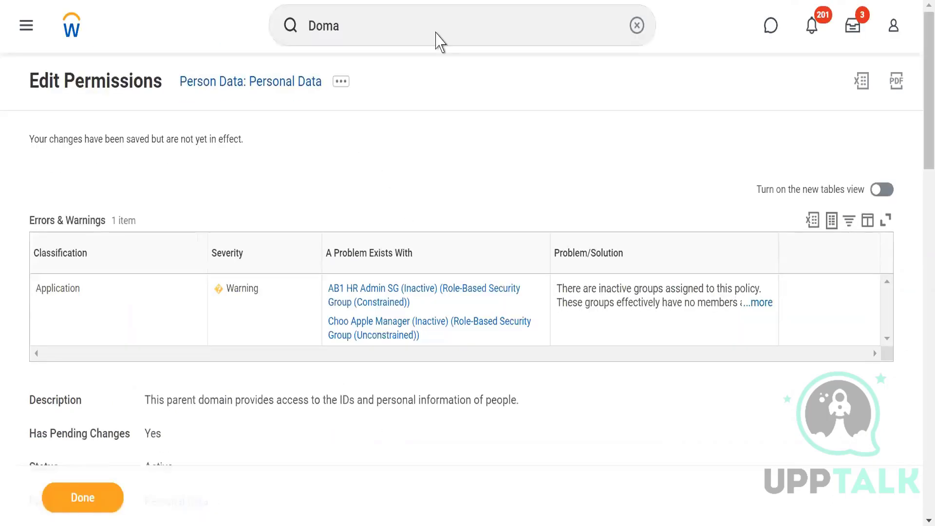
Find and open the Activate Pending Security Policy Changes task.
click(369, 20)
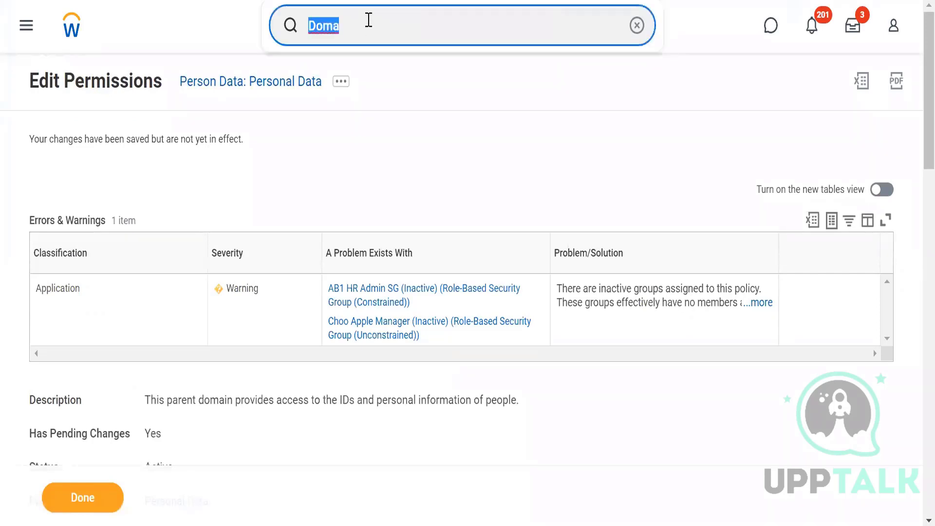
text(activat )
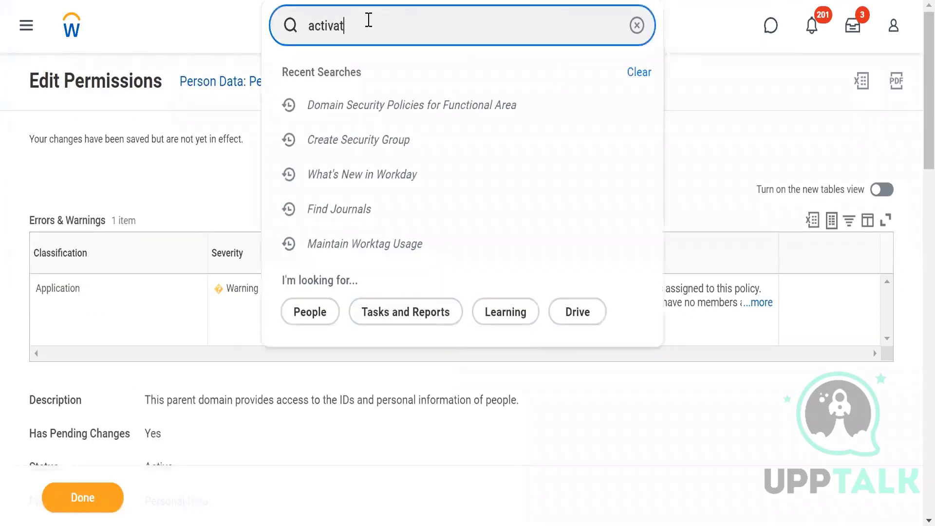
text(pendi)
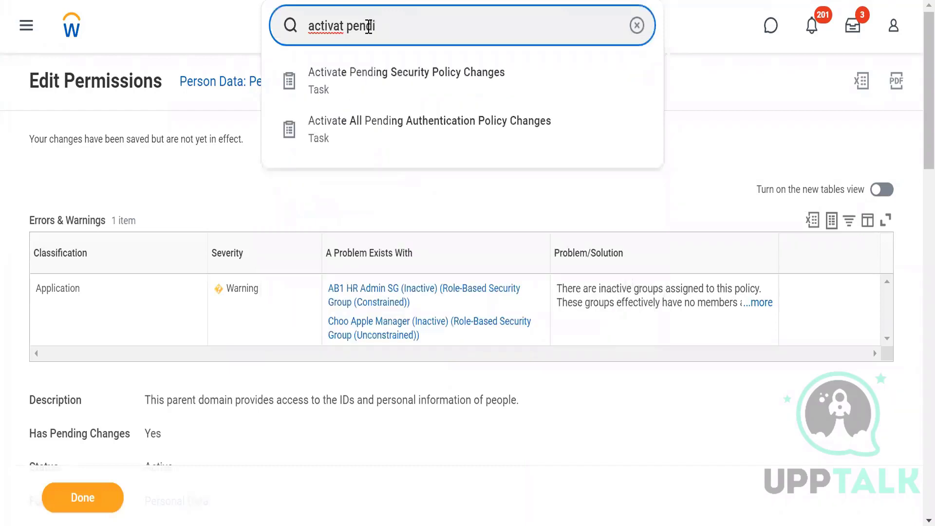
click(388, 87)
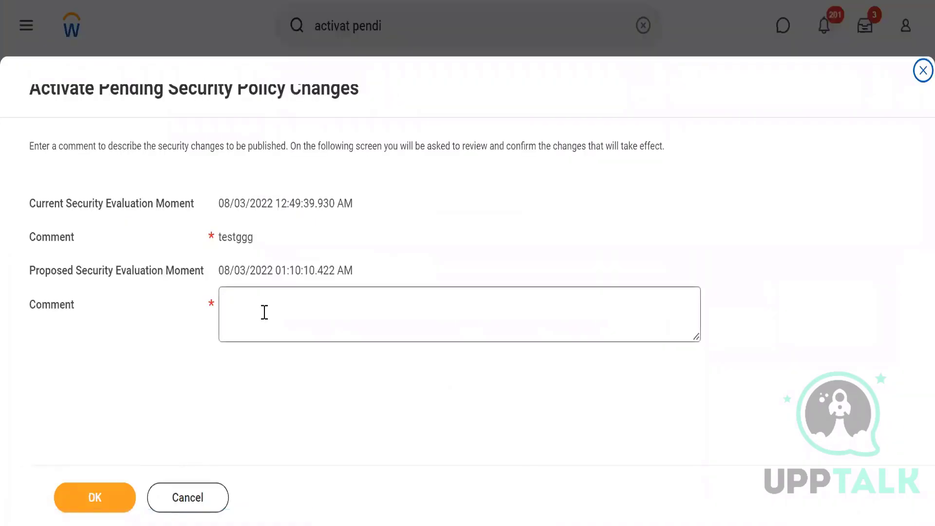
Enter the comment "Approved by PM" for the pending security policy changes and submit it for review.
click(265, 313)
text(Approved )
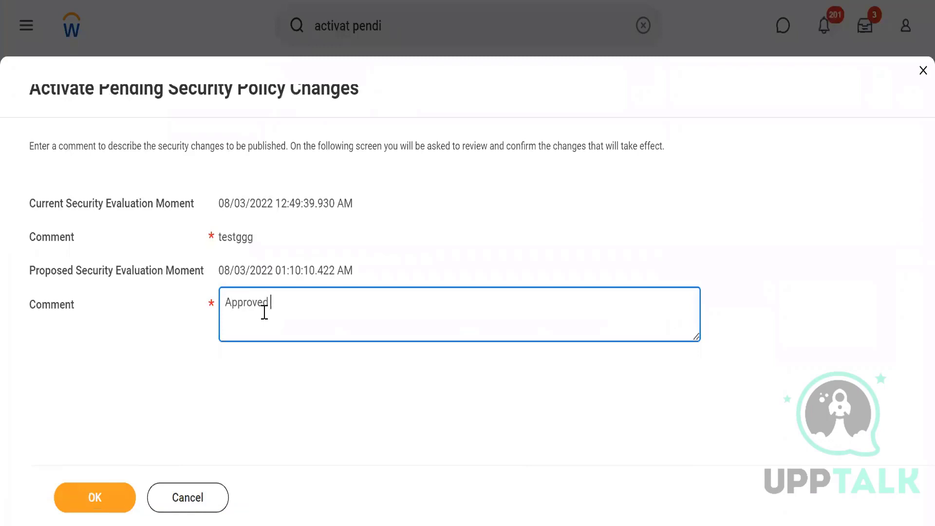
text(by Pm)
key(BackSpace)
text(M)
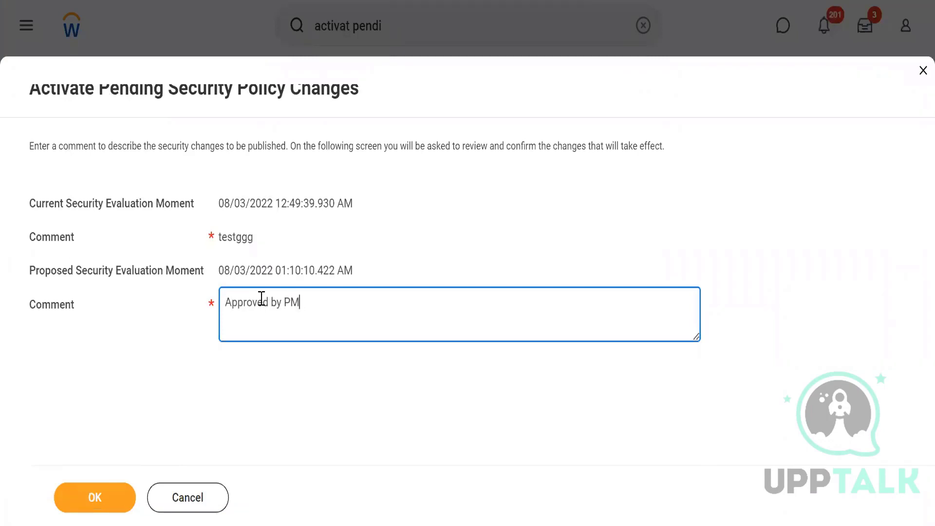
click(95, 501)
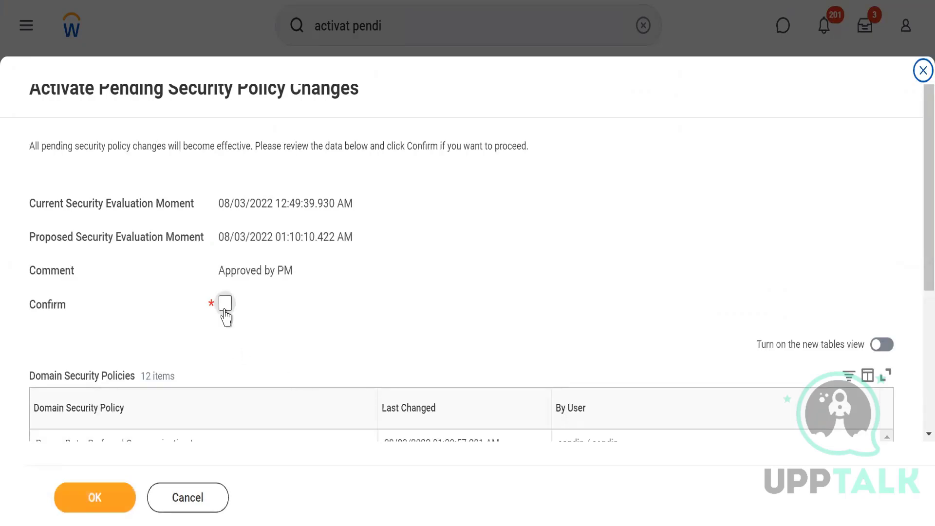
Confirm the activation of the listed domain security policy changes, complete the task and clear the search text.
click(225, 303)
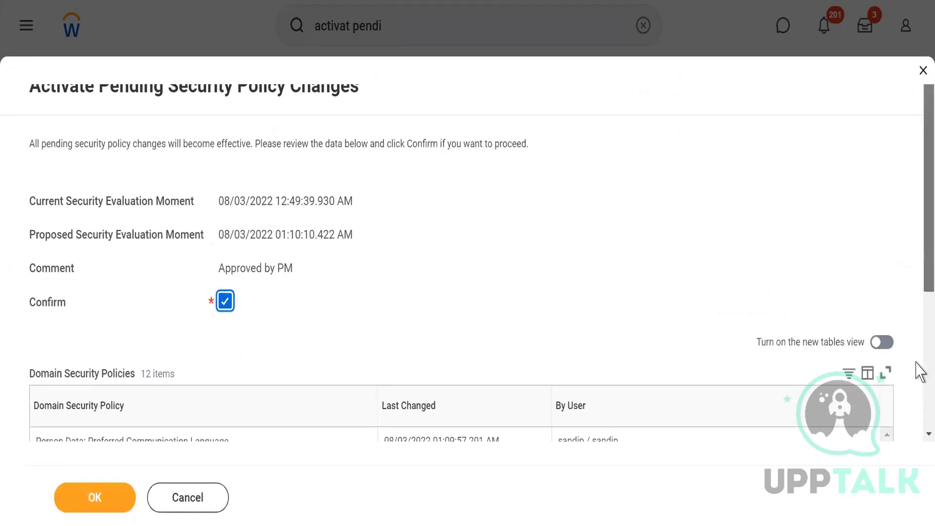
scroll(917, 385, down, 5)
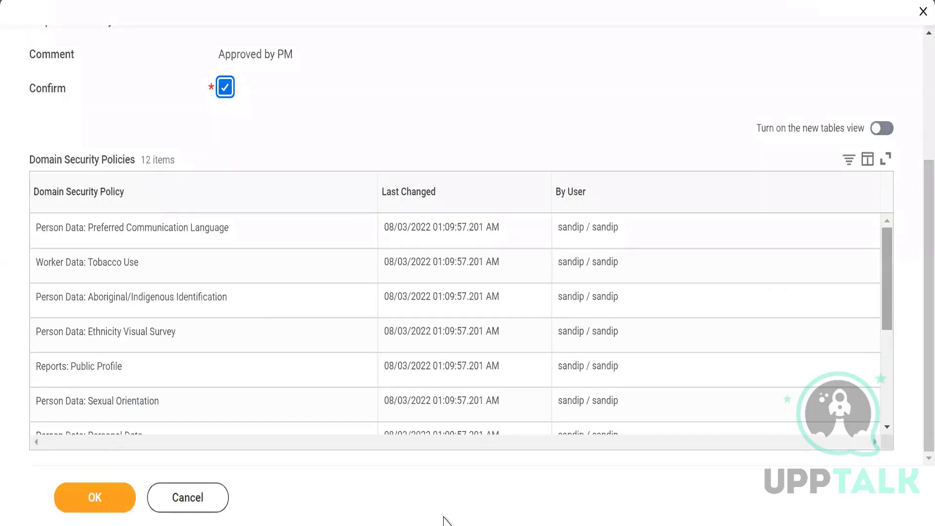
click(92, 507)
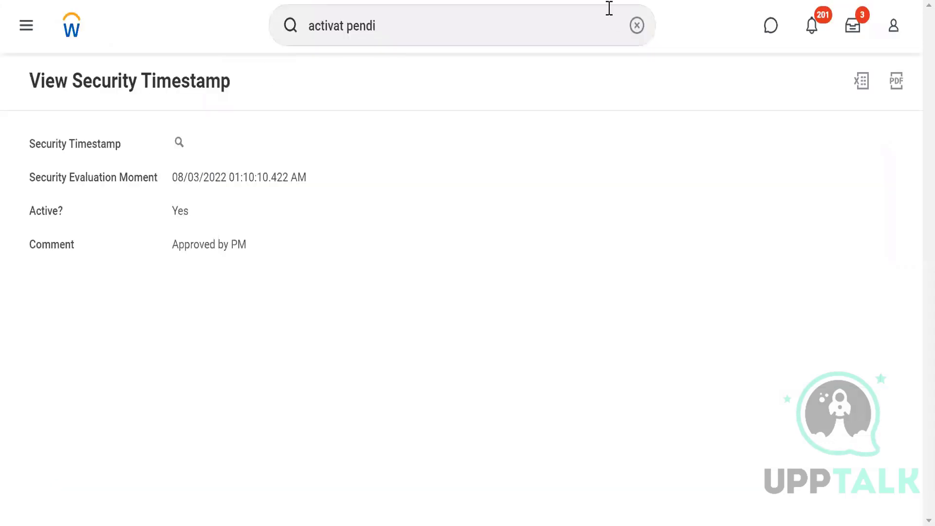
click(637, 26)
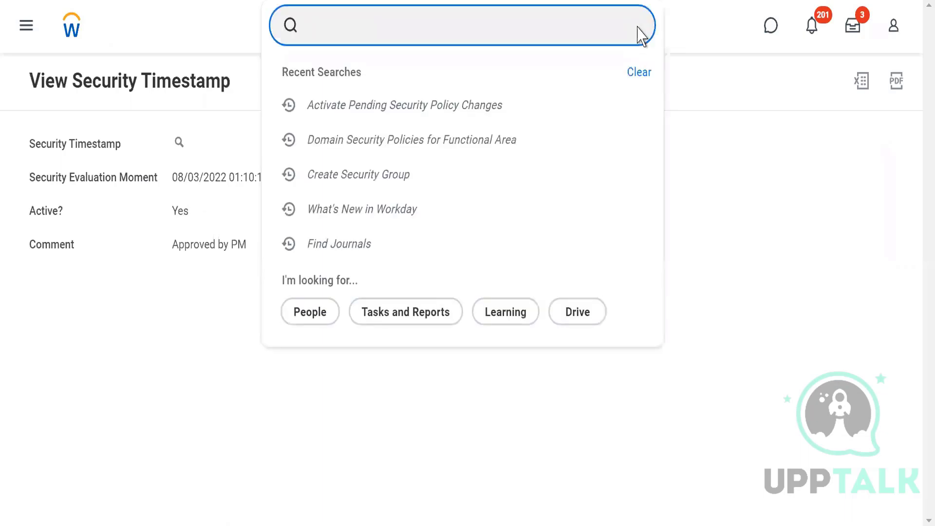
Switch to the WD Class1 notes in Notepad and review the sections on domain security policies, proxy tasks and user-based security groups.
key(alt+Tab)
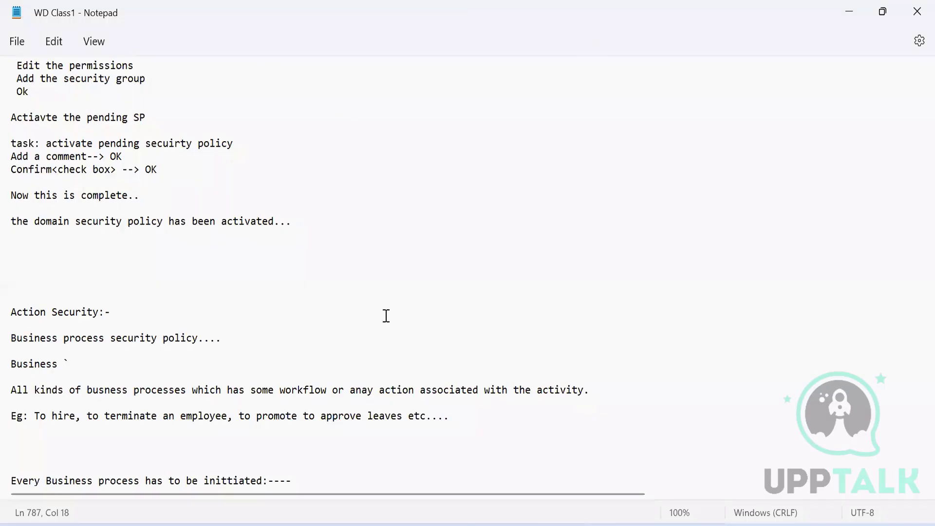
click(307, 298)
click(197, 253)
scroll(240, 371, up, 12)
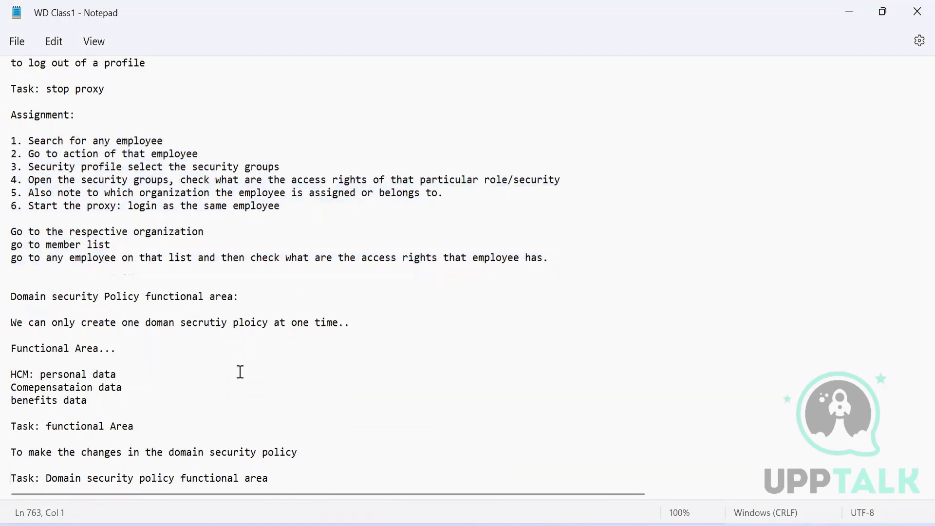
scroll(240, 371, down, 3)
key(Down)
key(Down)
key(Down)
key(Down)
key(Down)
key(Down)
key(Down)
key(Down)
key(Down)
key(Down)
key(Down)
key(Down)
key(Down)
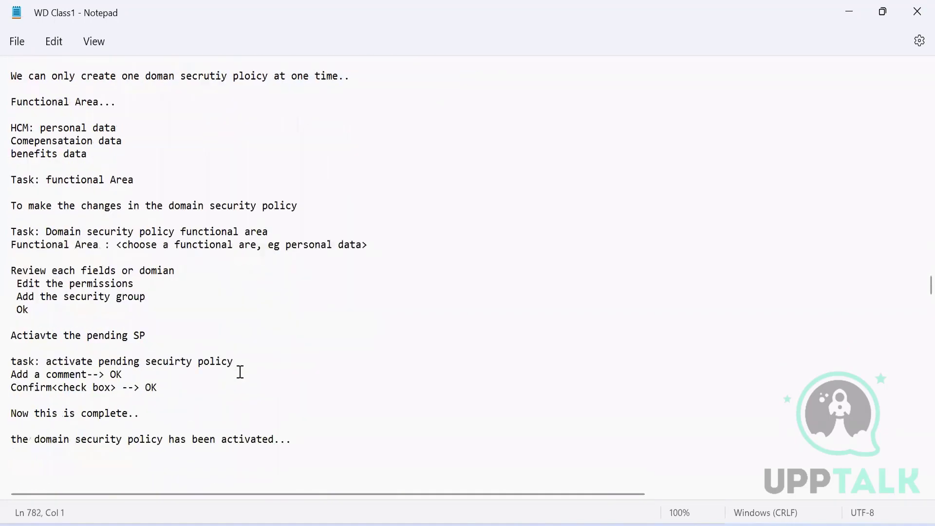
key(Up)
key(Up)
key(Up)
key(Up)
key(Up)
key(Up)
key(Up)
key(Up)
key(Up)
key(Up)
key(Up)
key(Up)
key(Up)
key(Up)
key(Up)
key(Up)
key(Up)
key(Up)
key(Up)
key(Up)
key(Up)
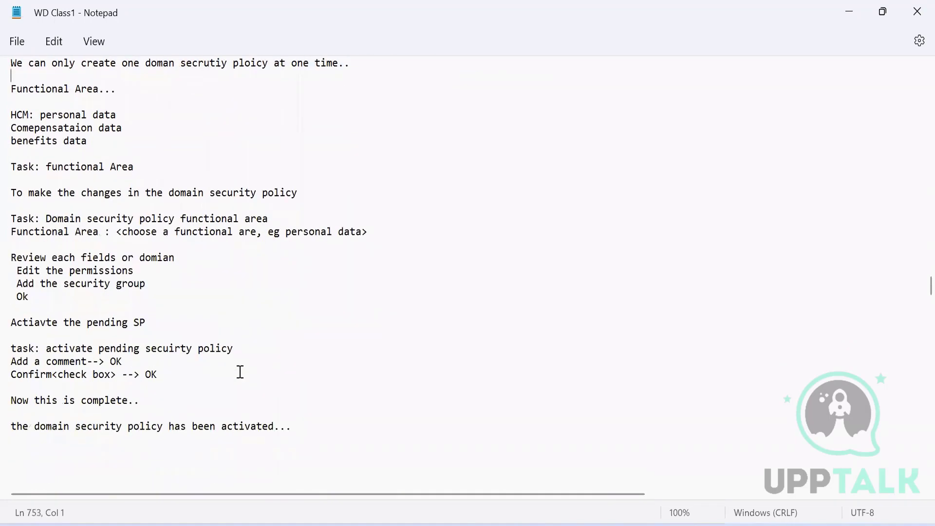
key(Up)
key(Up)
key(Up)
key(Up)
key(Up)
key(Up)
key(Up)
key(Up)
key(Up)
key(Up)
key(Up)
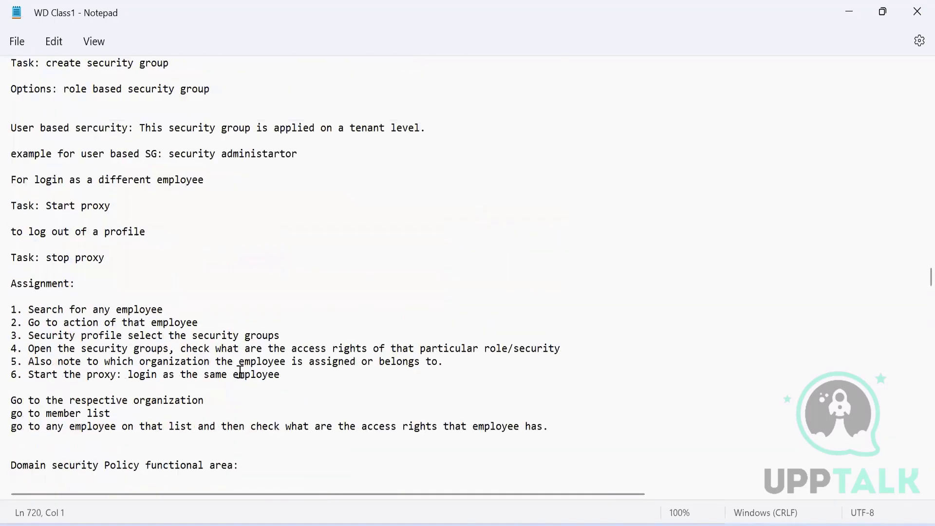
Read through the notes from the proxy assignment down to the Action Security section on business process security policies.
key(Down)
key(Down)
key(Down)
key(Down)
key(Down)
key(Down)
key(Down)
key(Down)
key(Down)
key(Down)
key(Down)
key(Down)
key(Down)
key(Down)
key(Down)
key(Down)
key(Down)
key(Down)
key(Down)
key(Down)
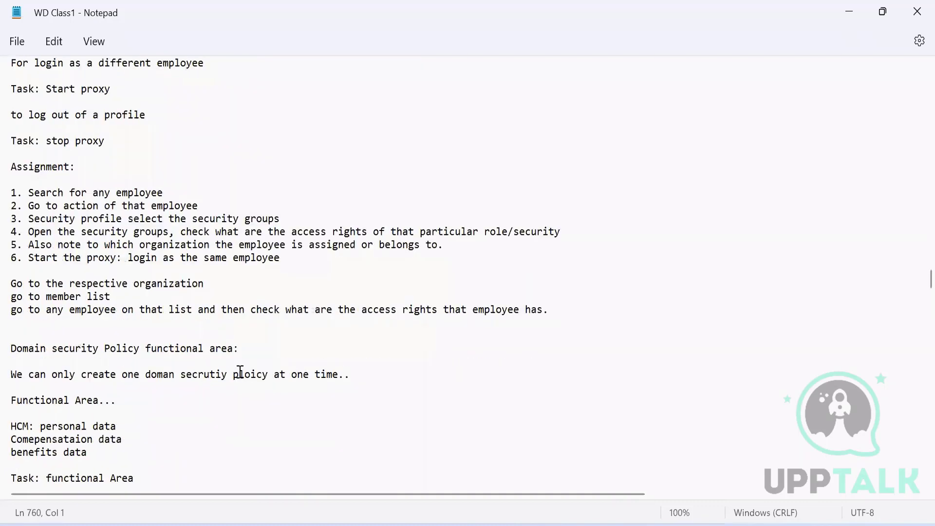
key(Down)
key(Down)
key(Down)
key(Down)
key(Down)
key(Down)
key(Down)
key(Down)
key(Down)
key(Down)
key(Down)
key(Down)
key(Down)
key(Down)
key(Down)
key(Down)
key(Down)
key(Down)
key(Down)
key(Down)
key(Down)
key(Down)
key(Down)
key(Down)
key(Down)
key(Down)
key(Down)
key(Down)
key(Down)
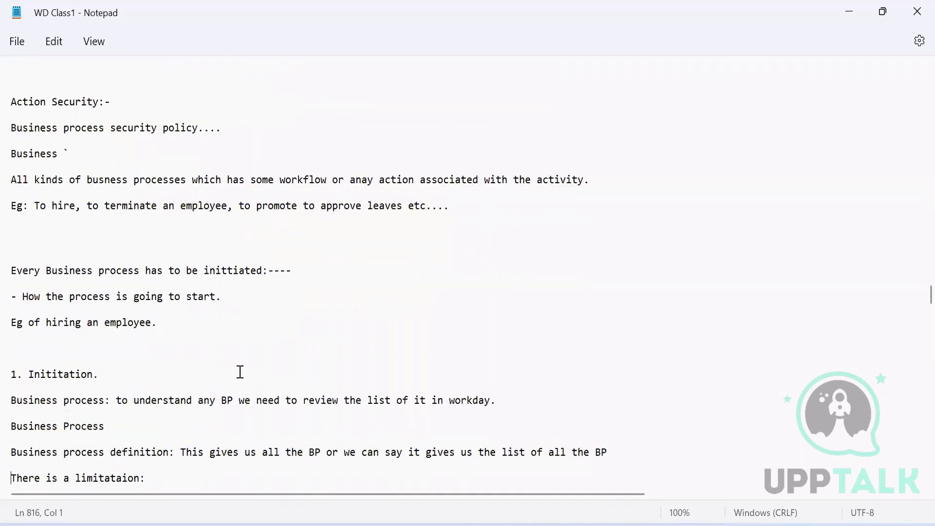